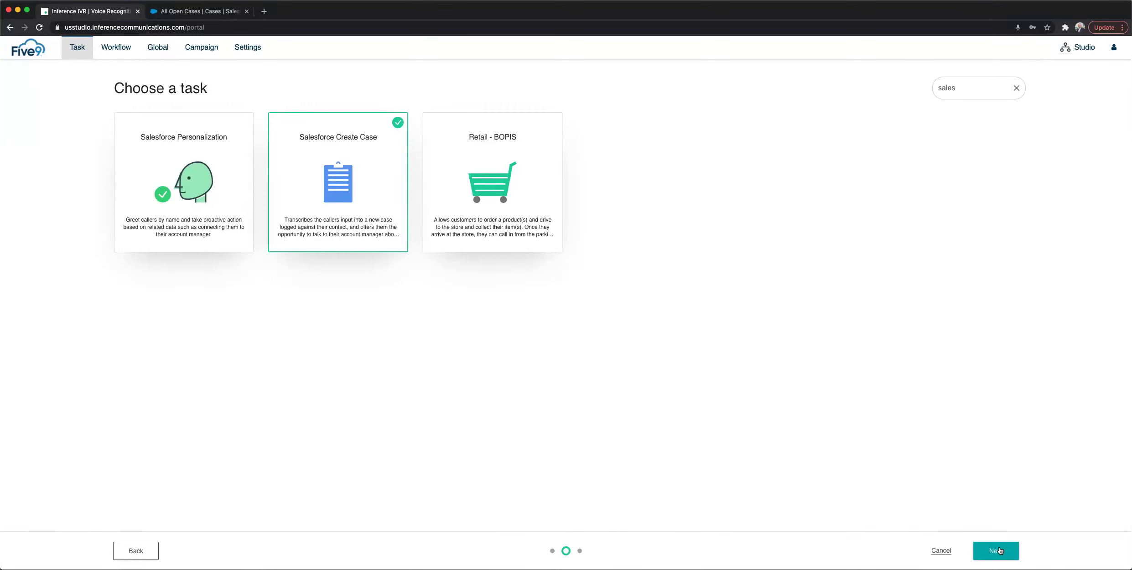
Step: Continue with the Salesforce Create Case template and name the new task SFDC_example
left_click(999, 551)
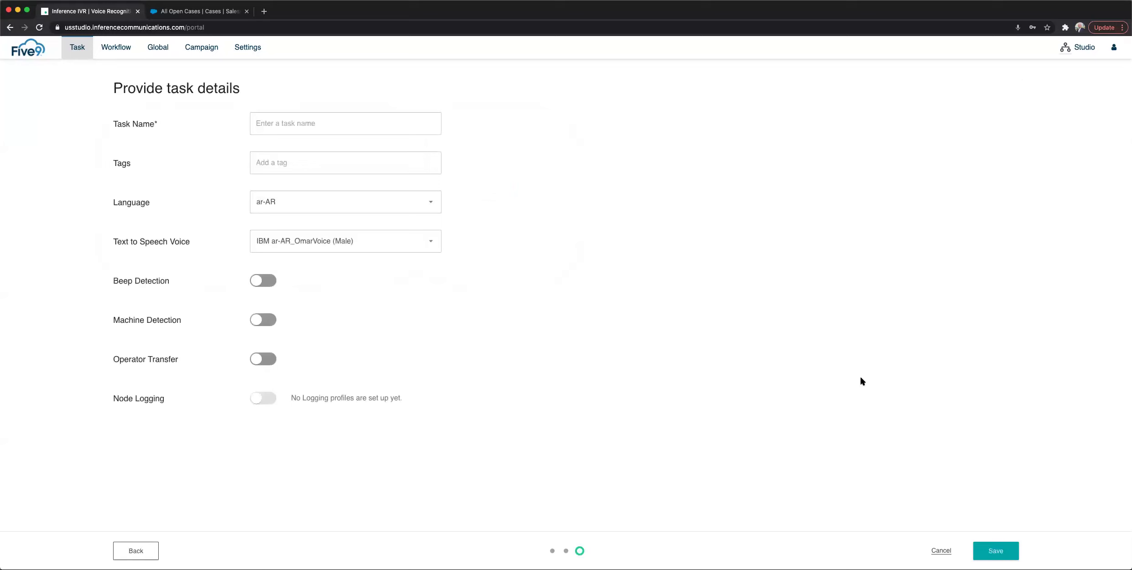
left_click(359, 123)
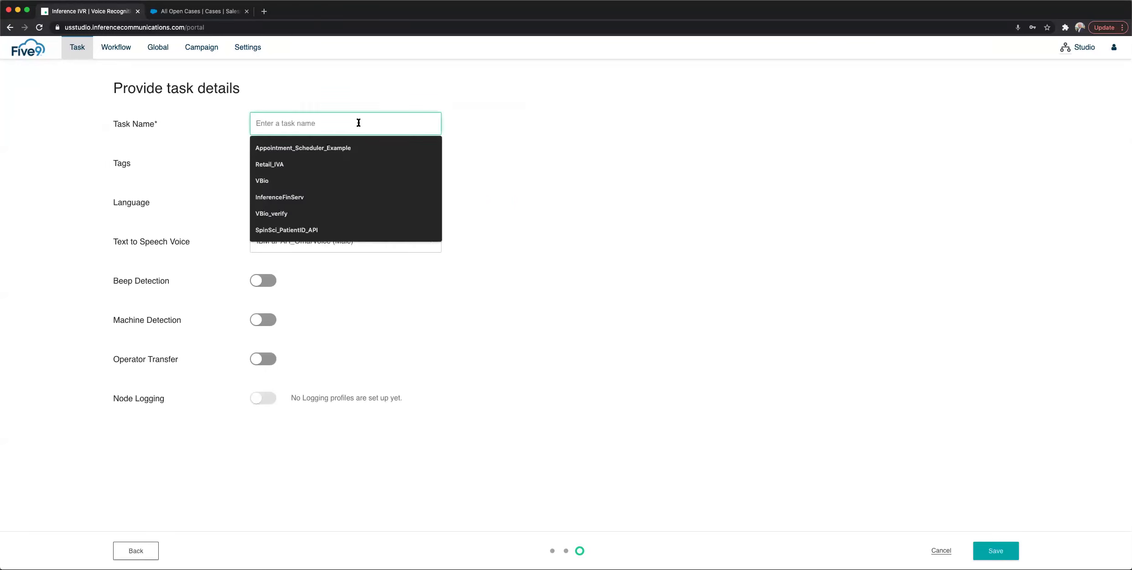
type("sa")
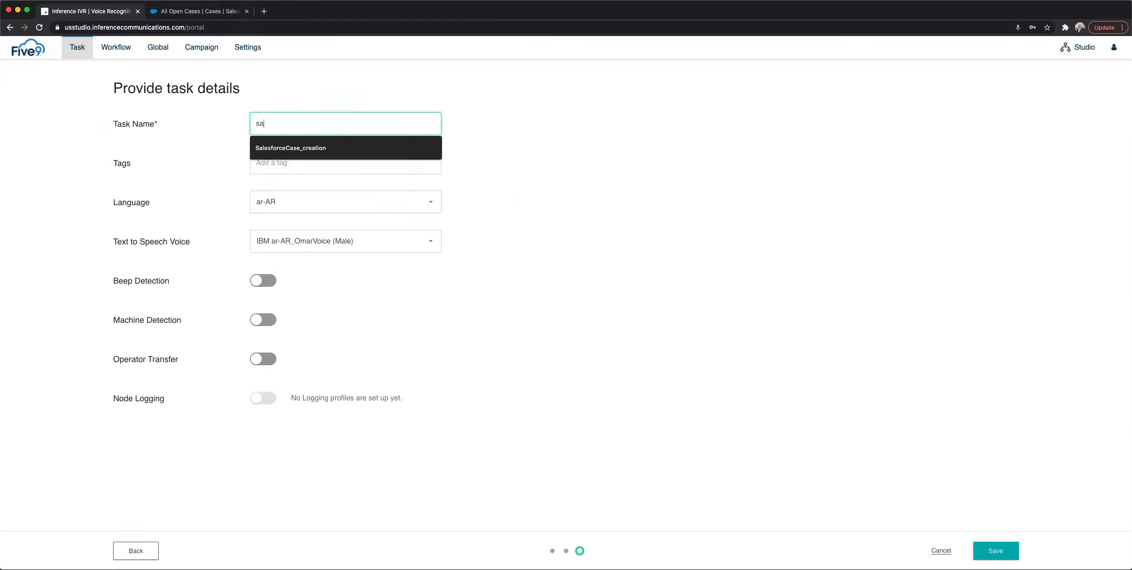
key("BackSpace")
key("BackSpace")
type("F")
key("BackSpace")
type("SF")
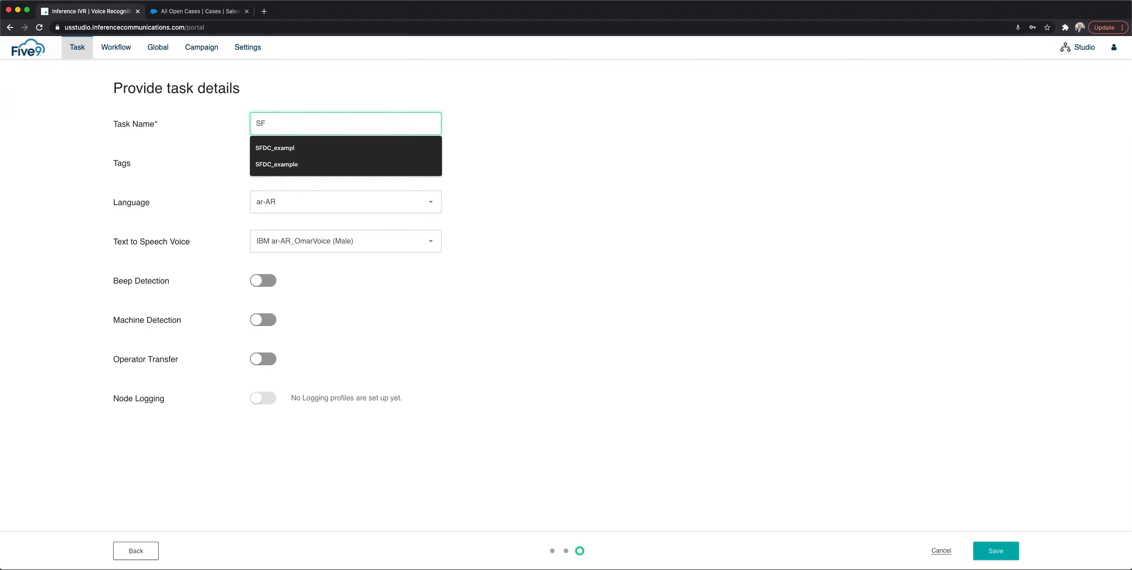
key("Down")
key("Down")
key("Return")
Step: Add the tag demo to the new task
left_click(346, 162)
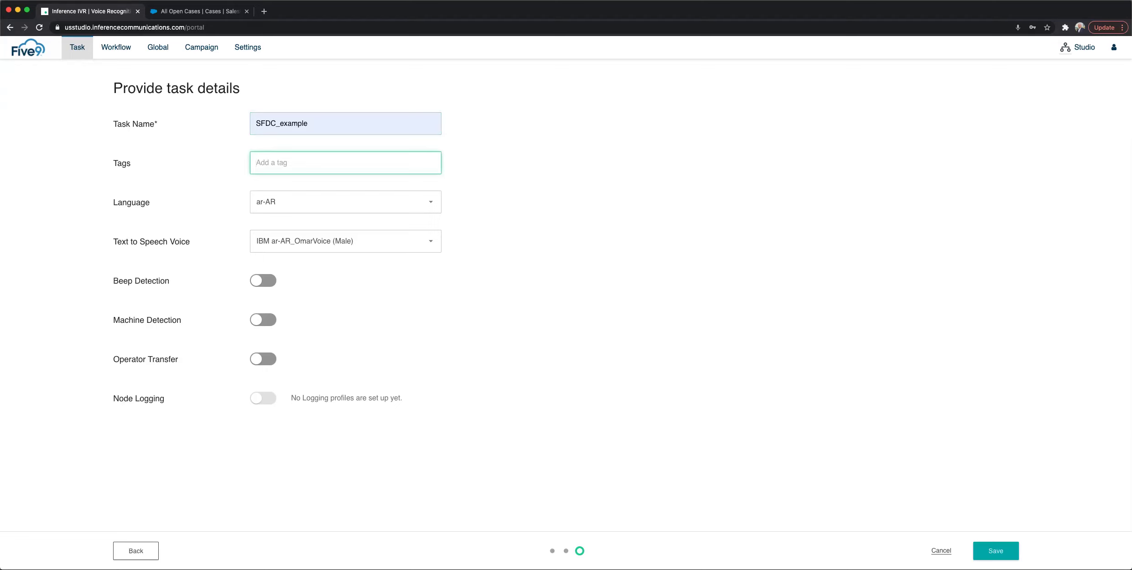
type("demo")
key("Return")
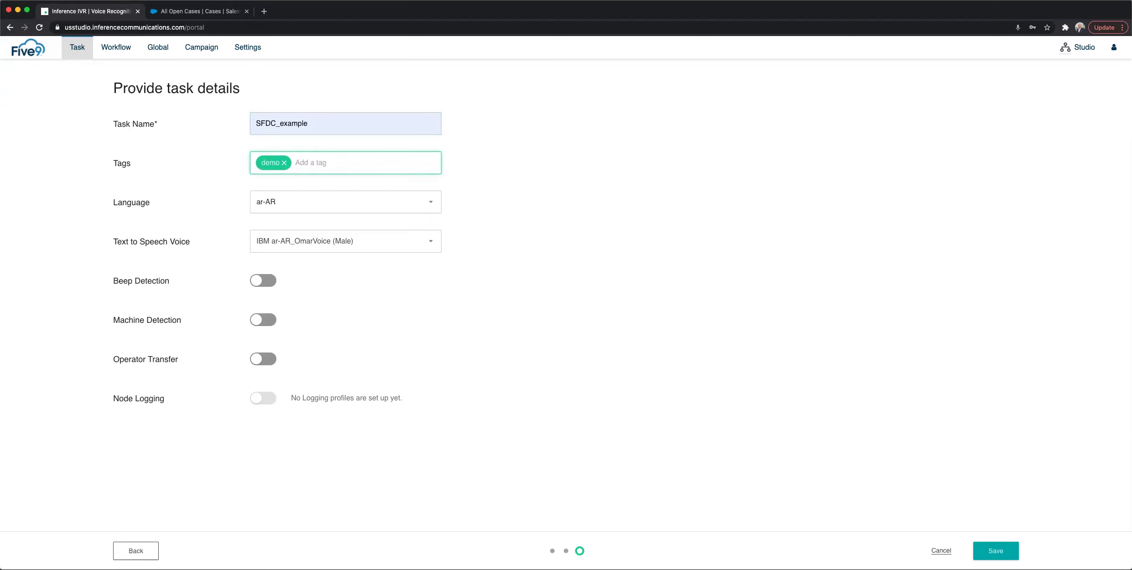
Step: Set the task's language to US English
left_click(345, 201)
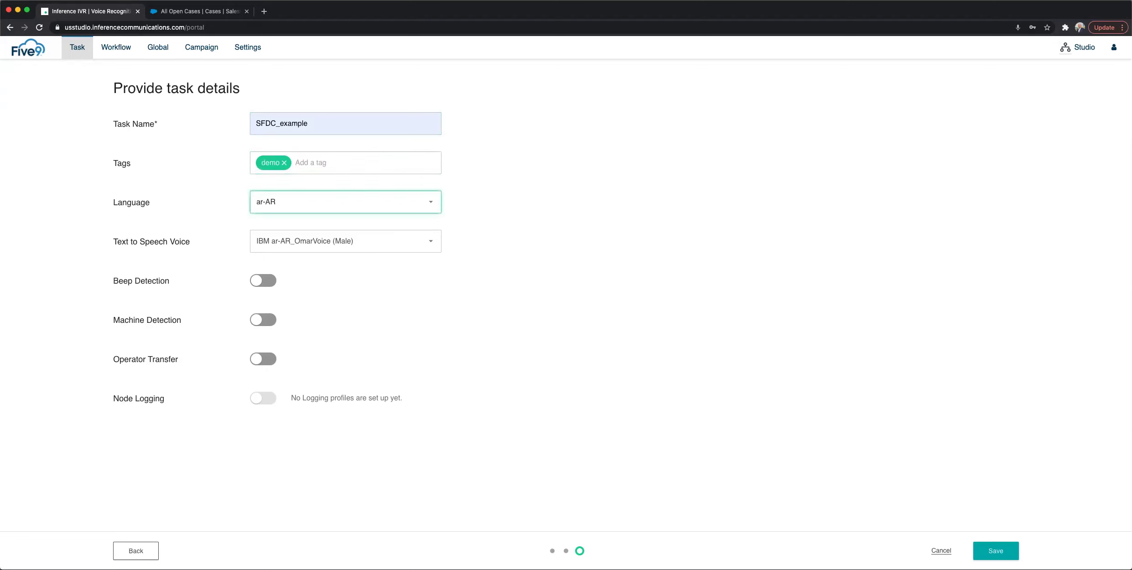
left_click(368, 200)
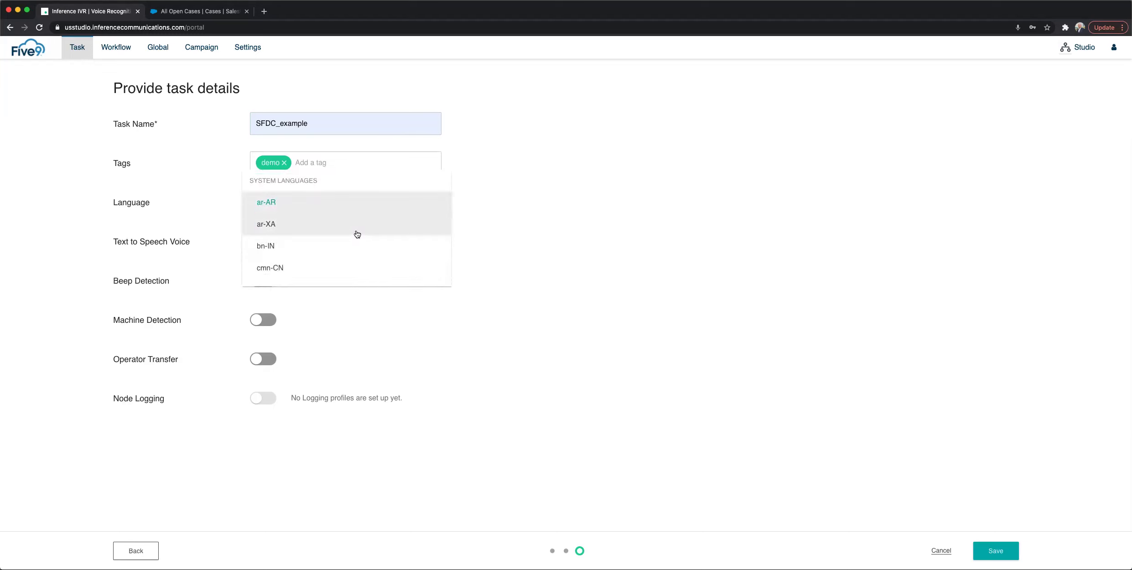
left_click(485, 211)
key("Up")
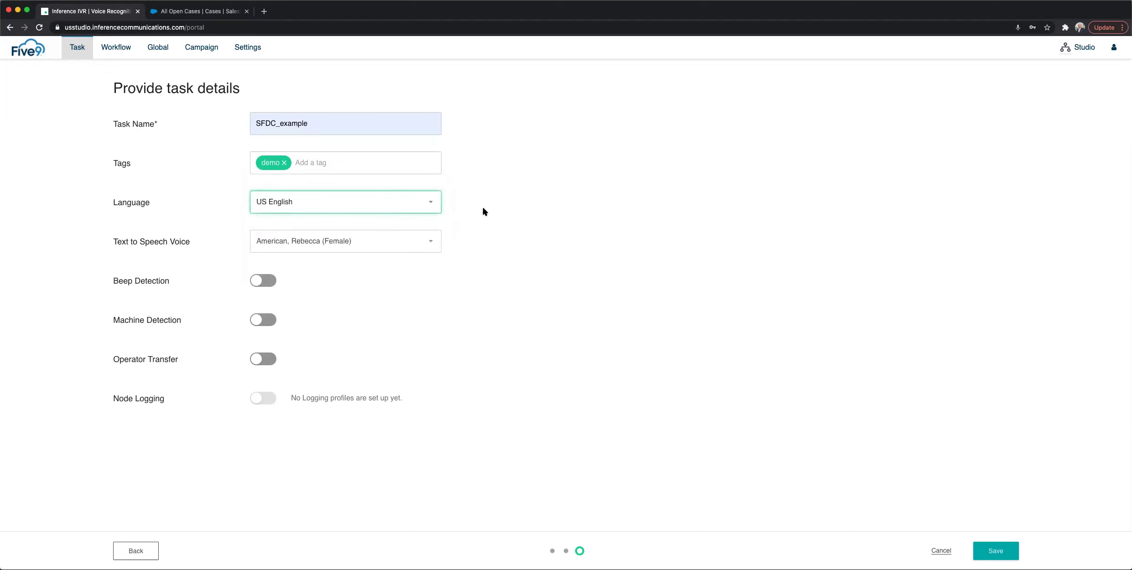
Step: Set the text to speech voice to Google en-US-Wavenet-D (MALE) and save the task
left_click(386, 243)
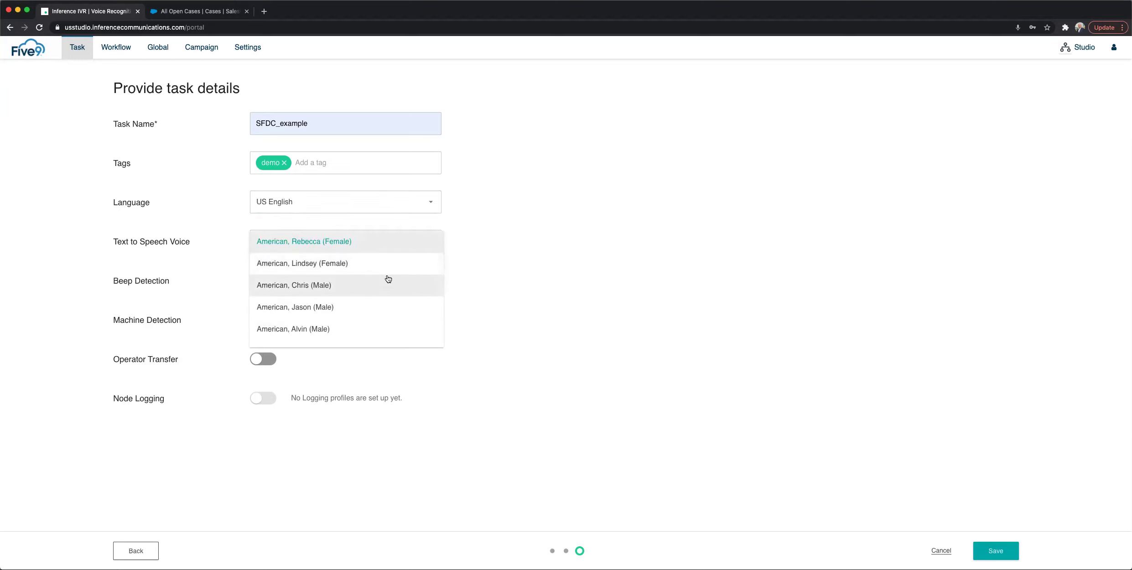
scroll(379, 289, "down", 5)
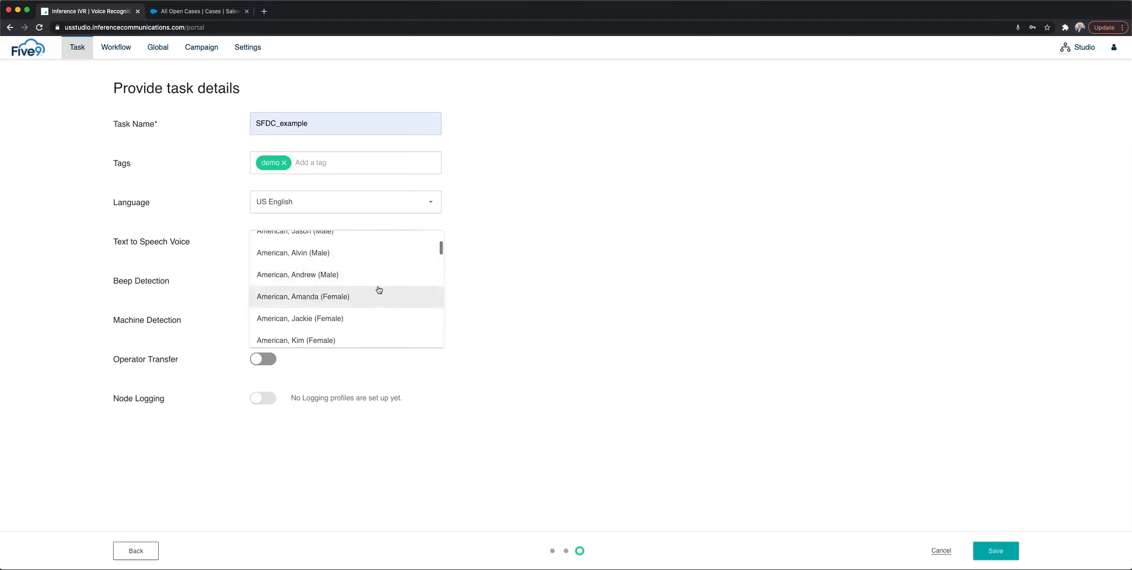
left_click(378, 274)
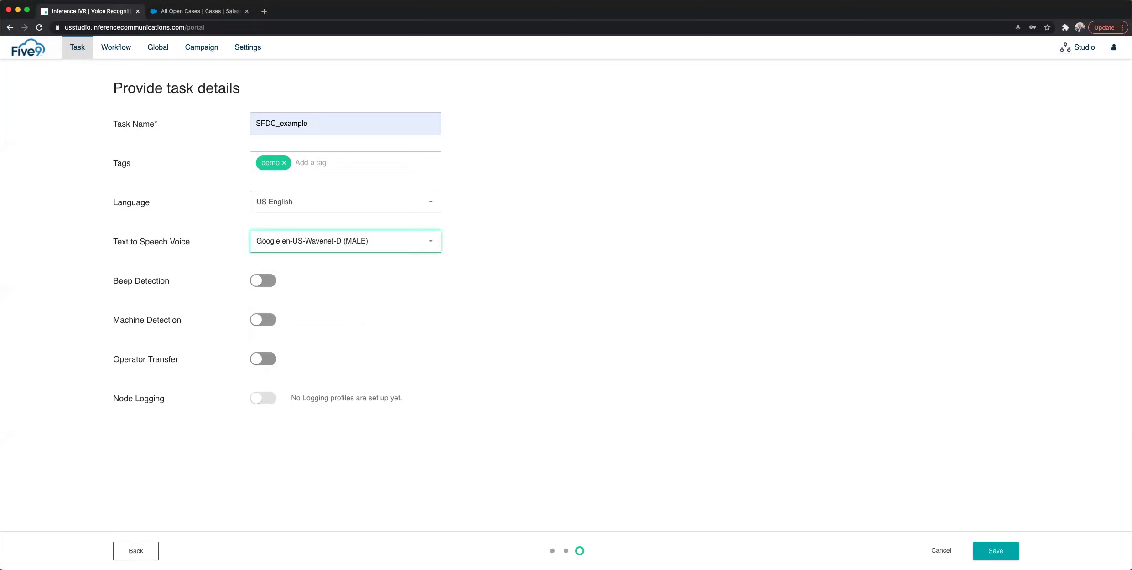
left_click(995, 552)
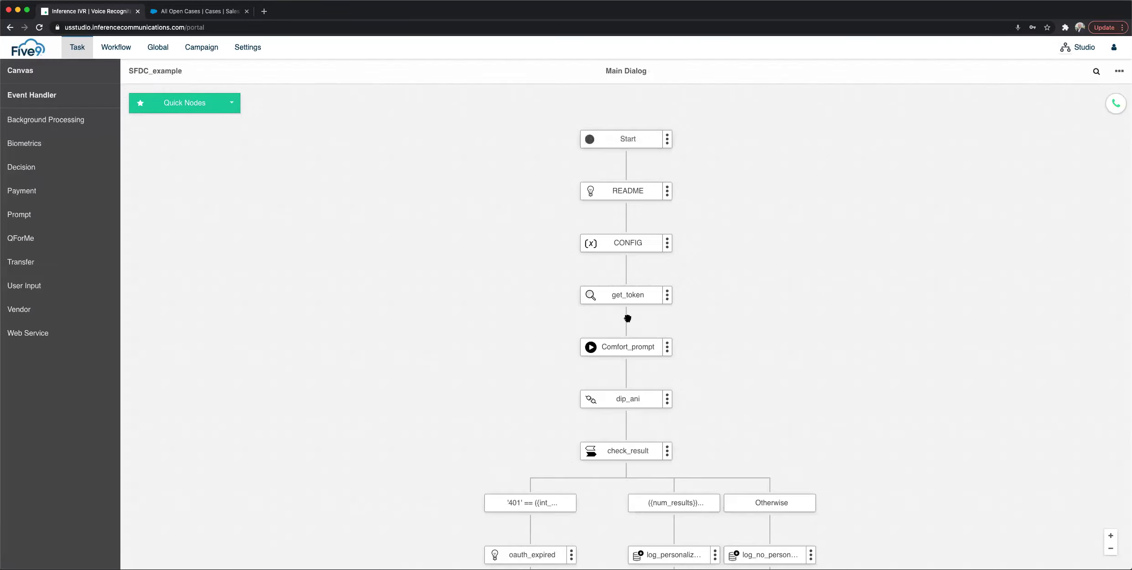
Step: Examine the variable assignments in the CONFIG node's settings, and close the node without saving
scroll(411, 294, "down", 3)
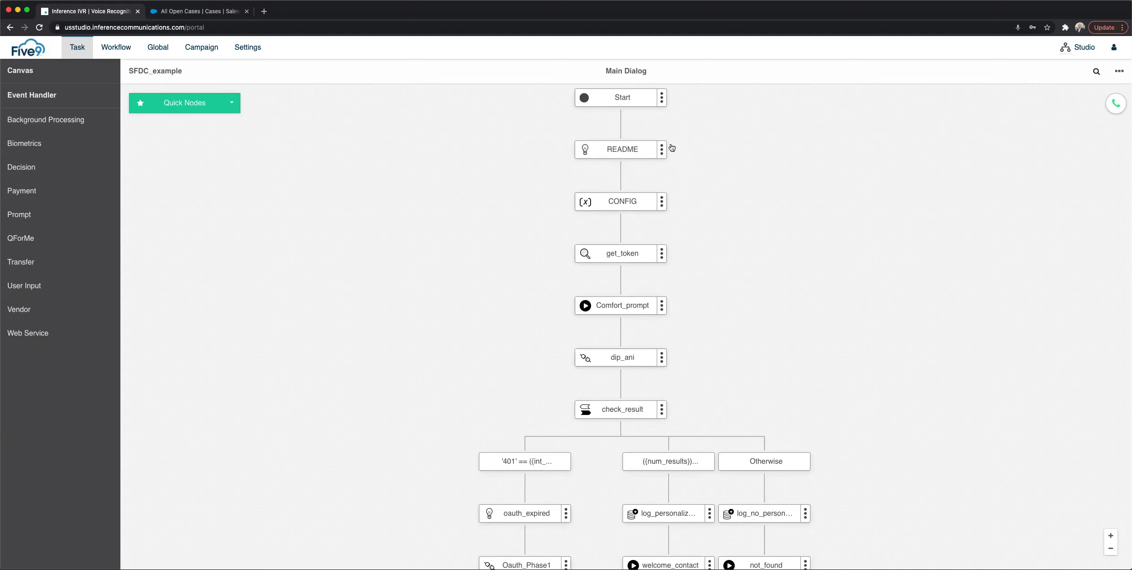
double_click(618, 202)
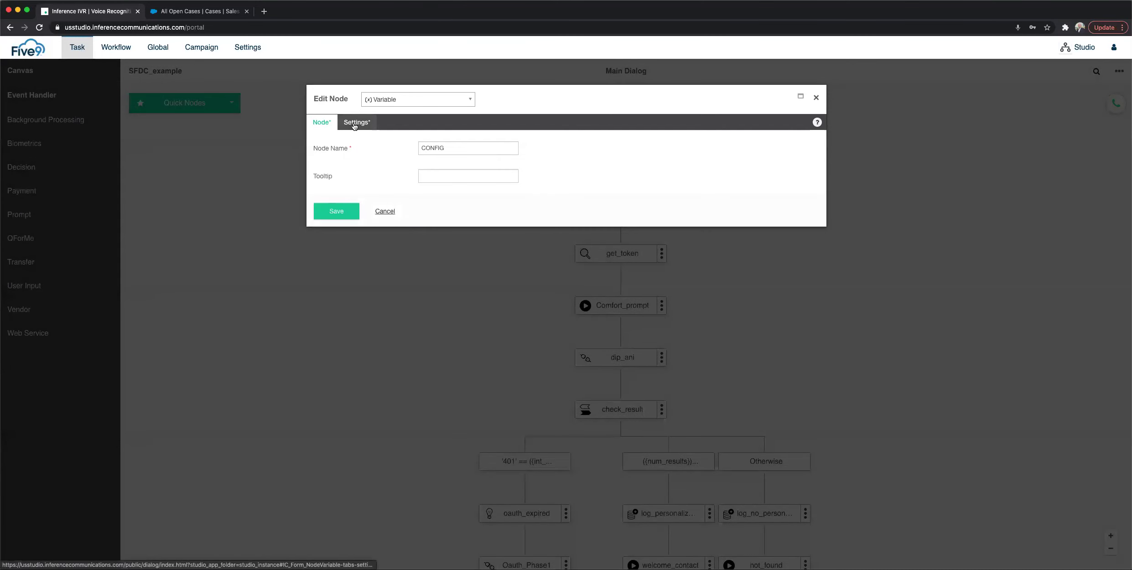
left_click(355, 127)
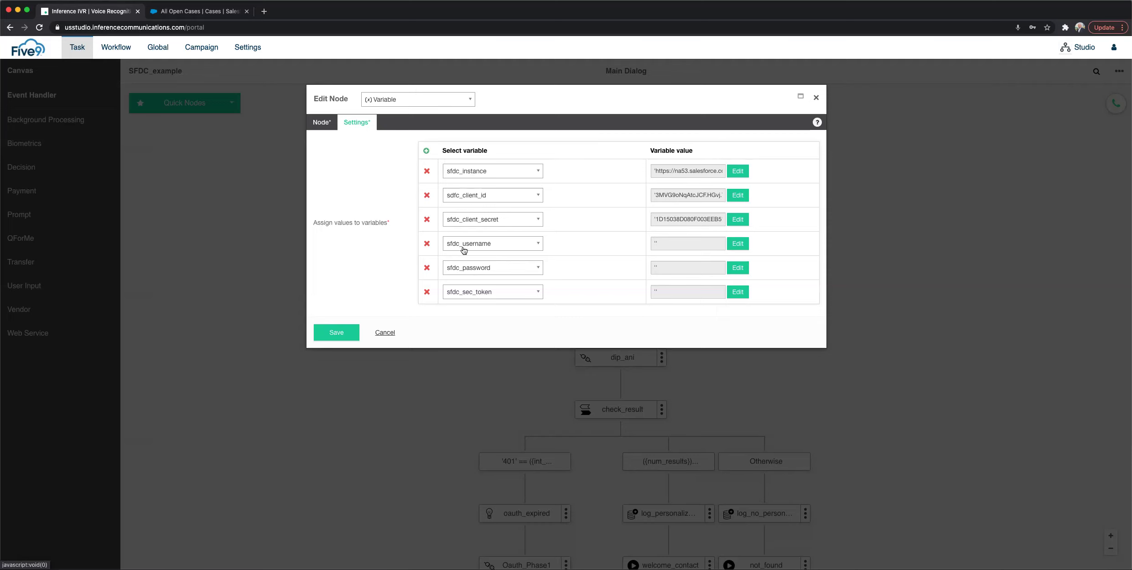
left_click(384, 335)
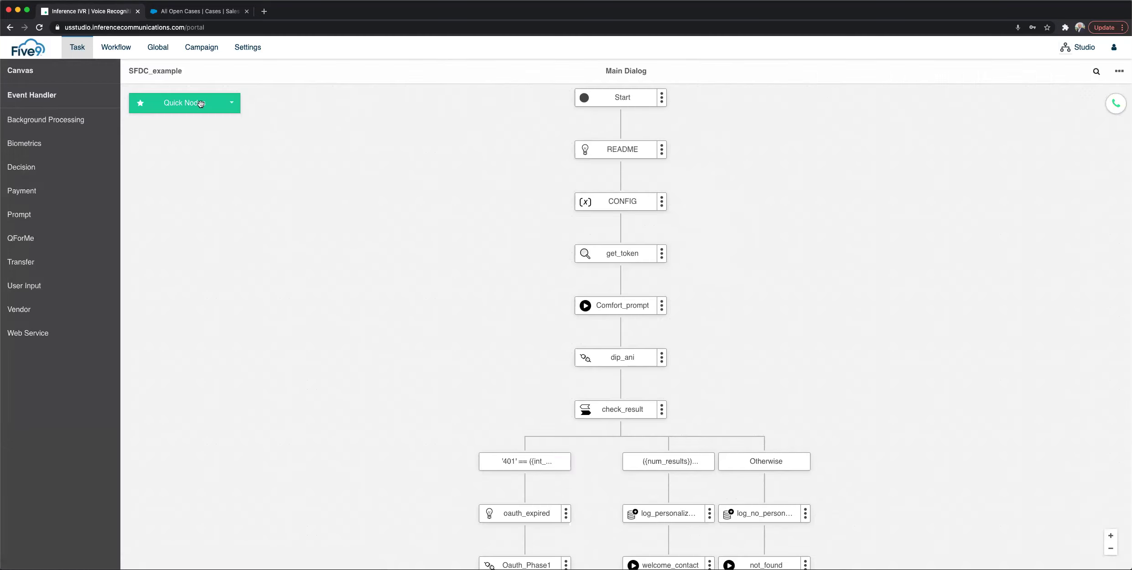
Step: Open the existing voice task SalesforceCase_creation and look over its main dialog flow
left_click(71, 50)
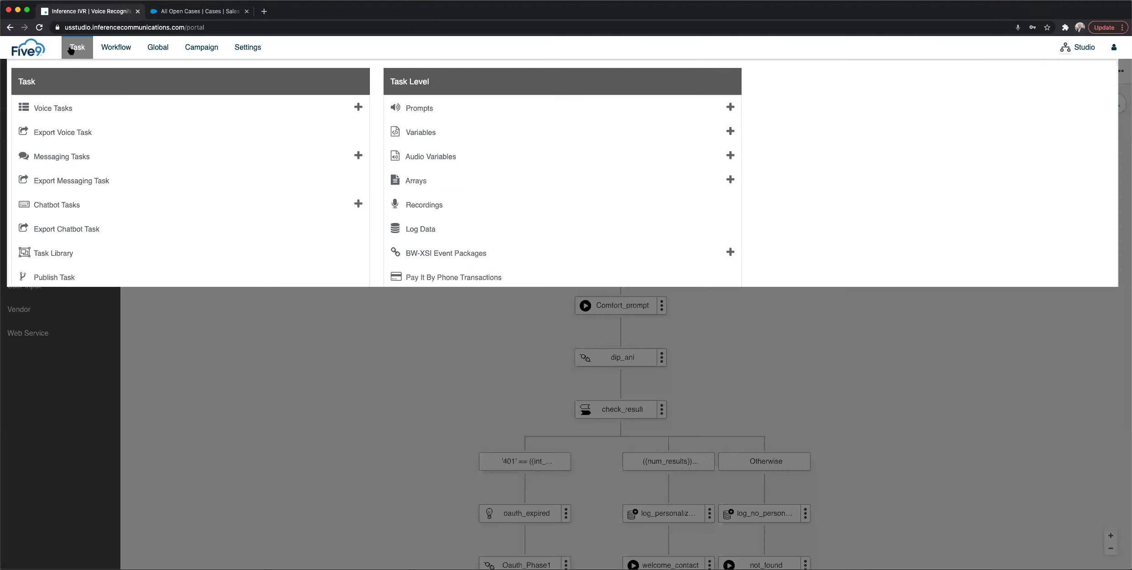
left_click(57, 111)
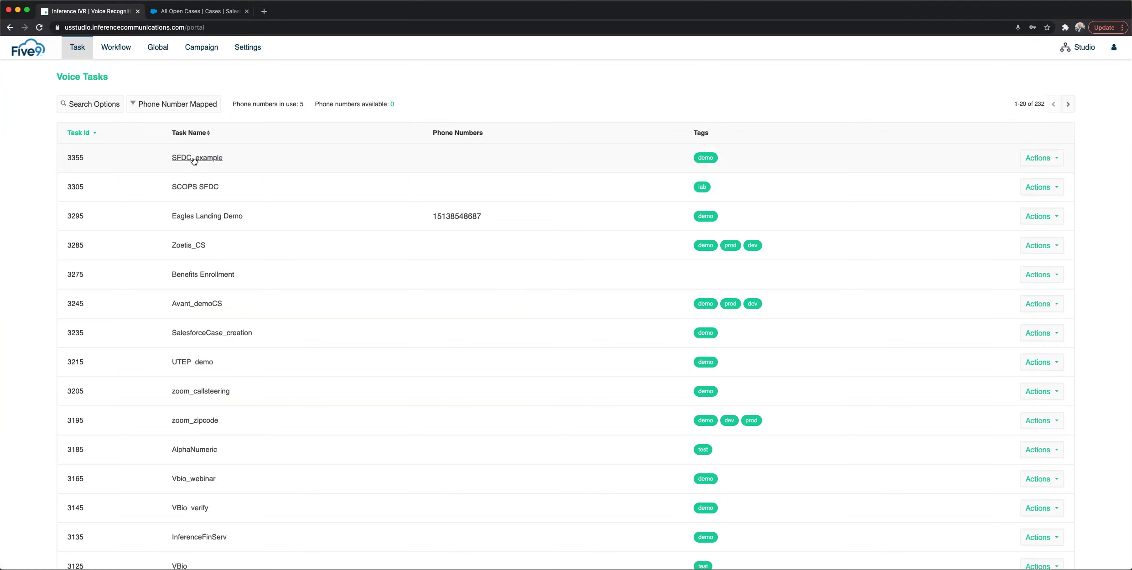
left_click(207, 332)
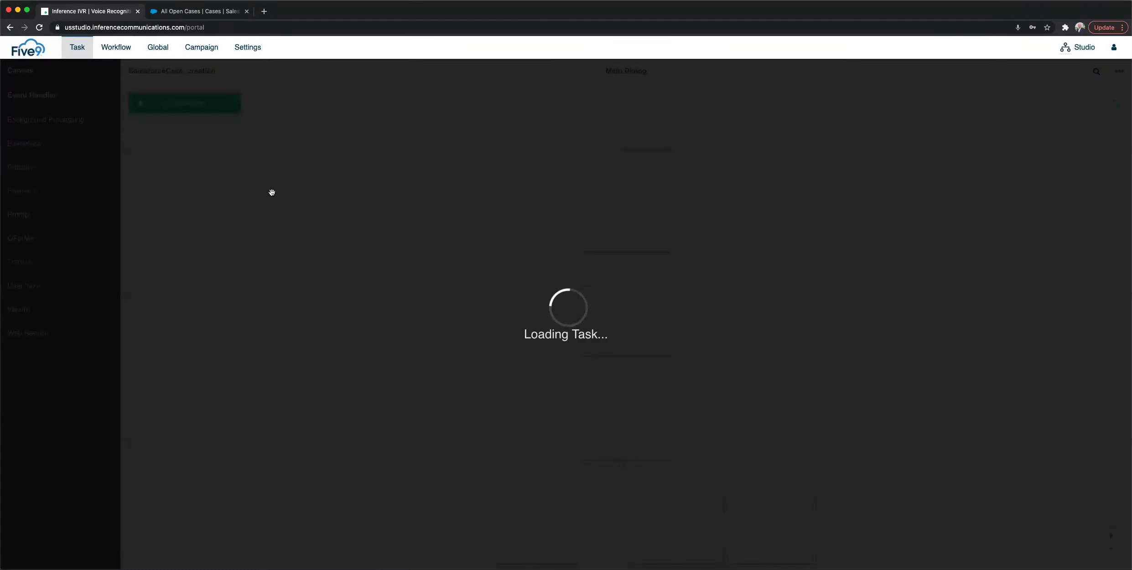
scroll(371, 218, "down", 3)
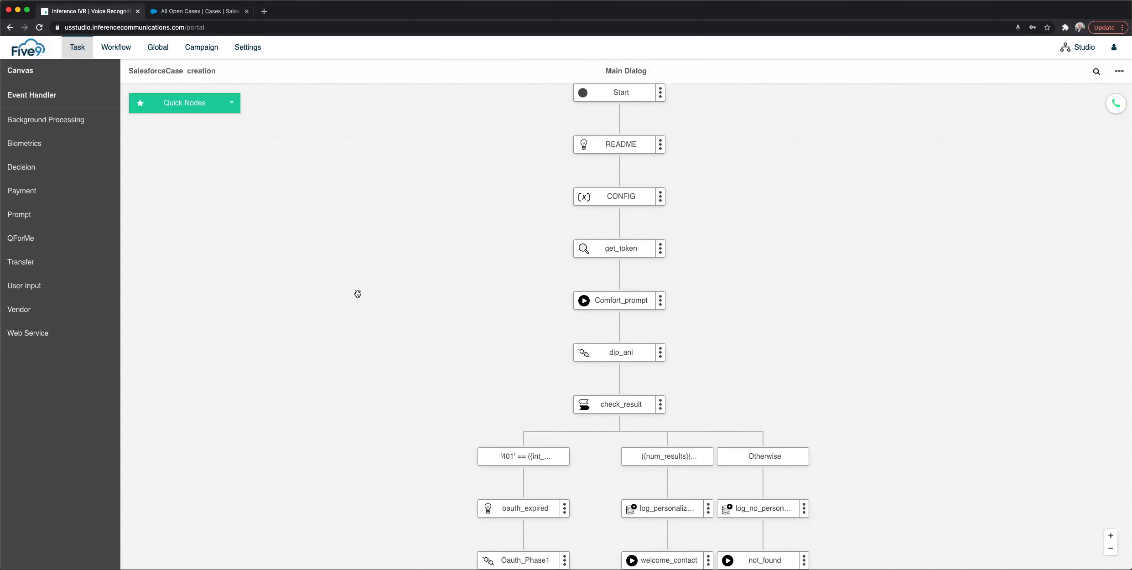
scroll(364, 274, "down", 3)
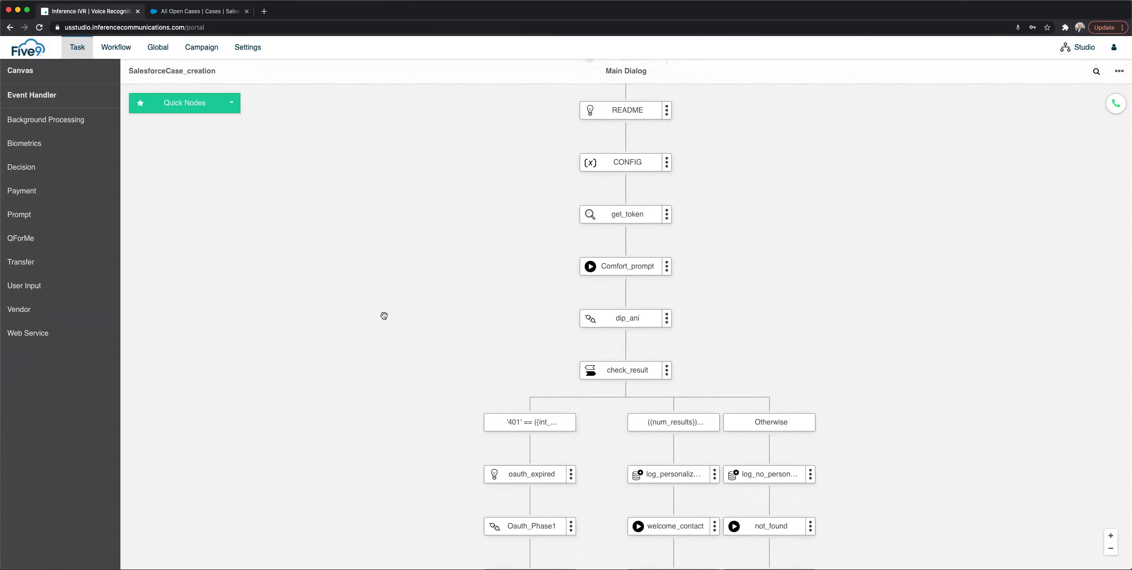
left_click_drag(380, 340, 379, 298)
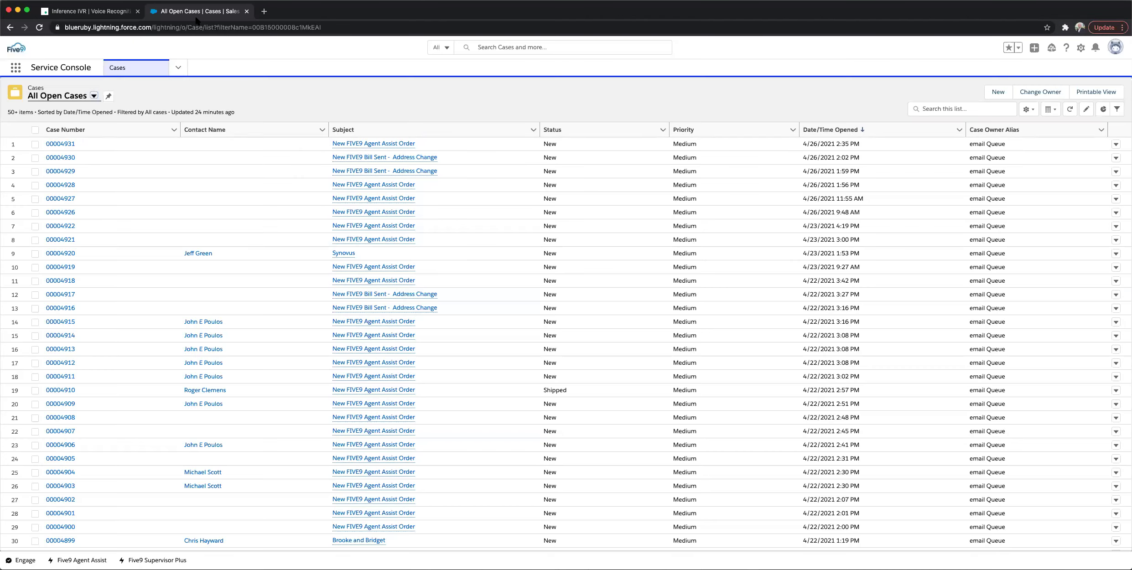
Step: Check the All Open Cases list in Salesforce, and return to the start of the SalesforceCase_creation flow in Five9 Studio
left_click(196, 11)
left_click(91, 11)
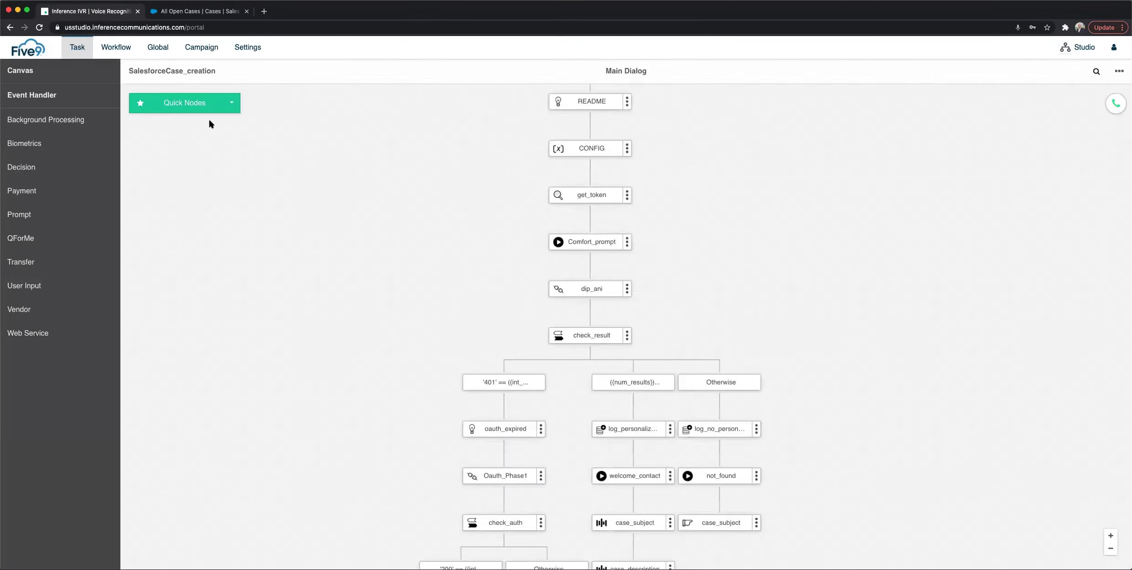
left_click_drag(436, 228, 470, 253)
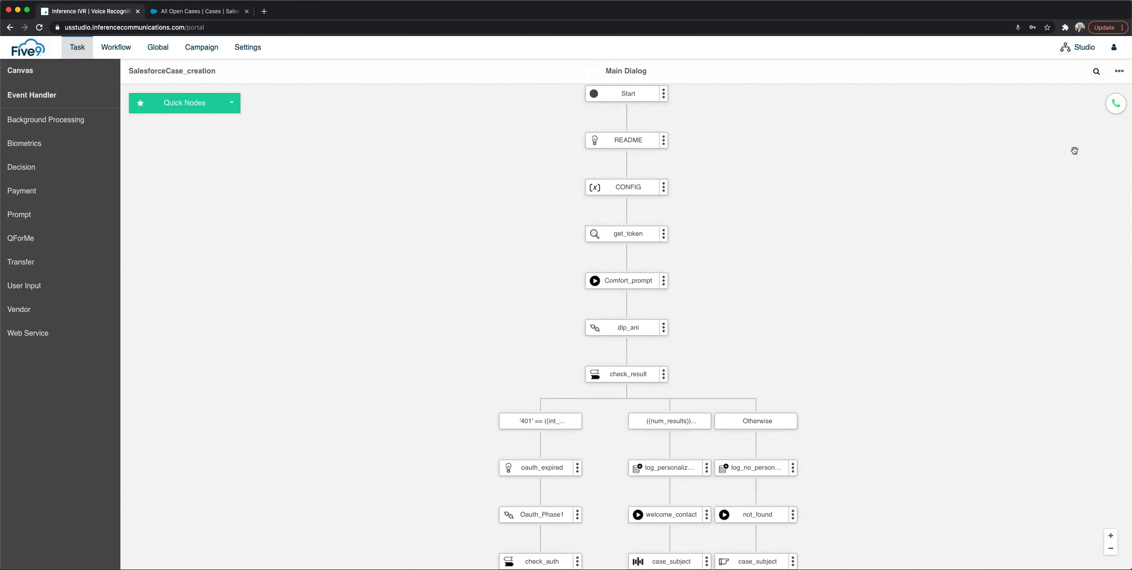
Step: Place a test call to the SalesforceCase_creation task with the built-in web phone
left_click(1115, 106)
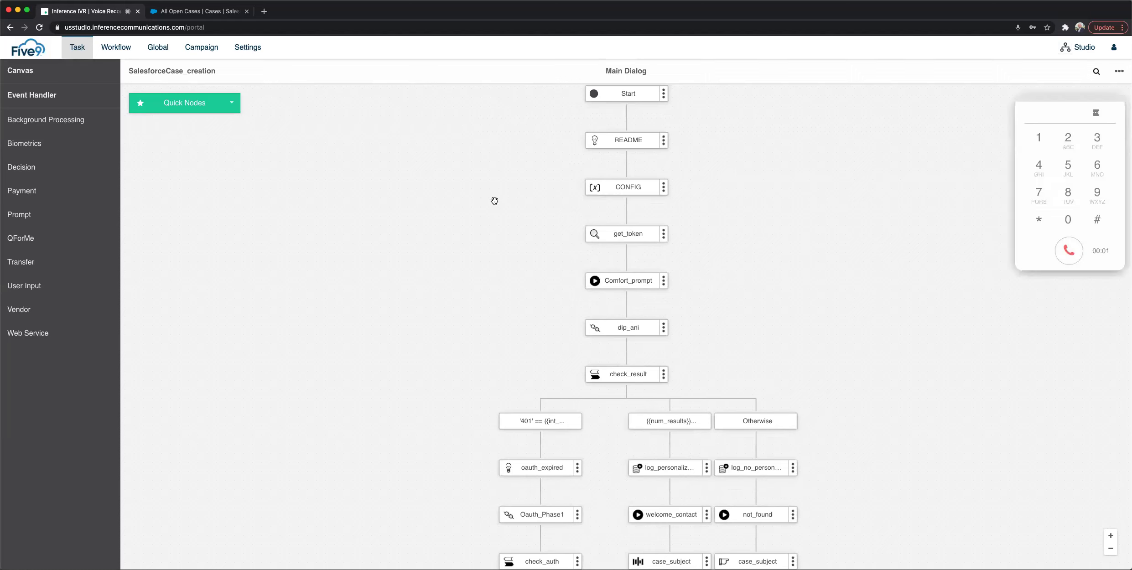
left_click(480, 198)
left_click_drag(357, 215, 358, 216)
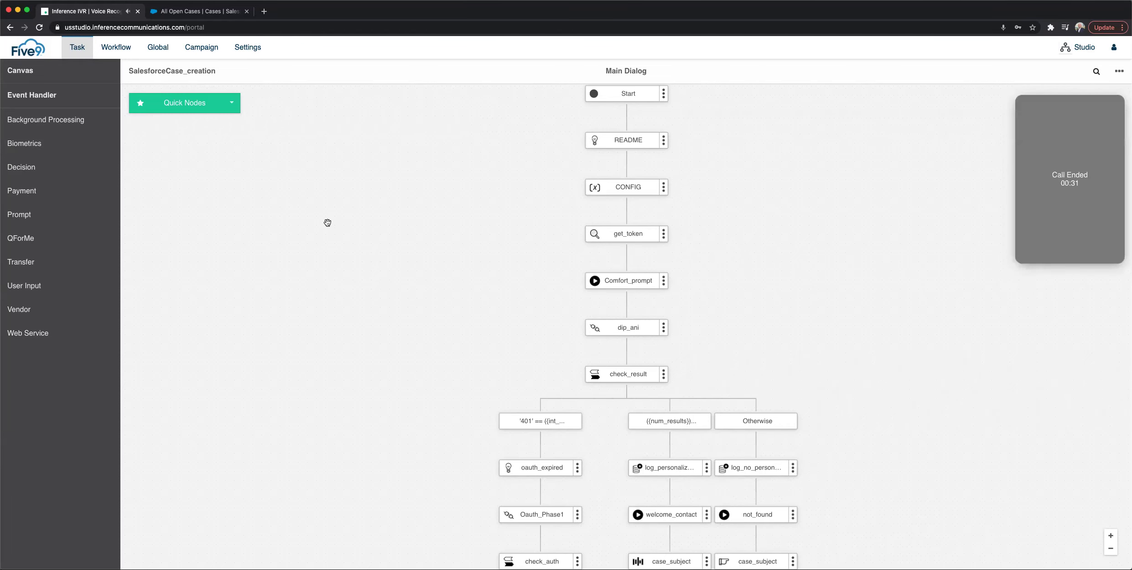
Step: Switch to Salesforce and reload the All Open Cases list to examine the newest case's contact and subject
left_click(182, 12)
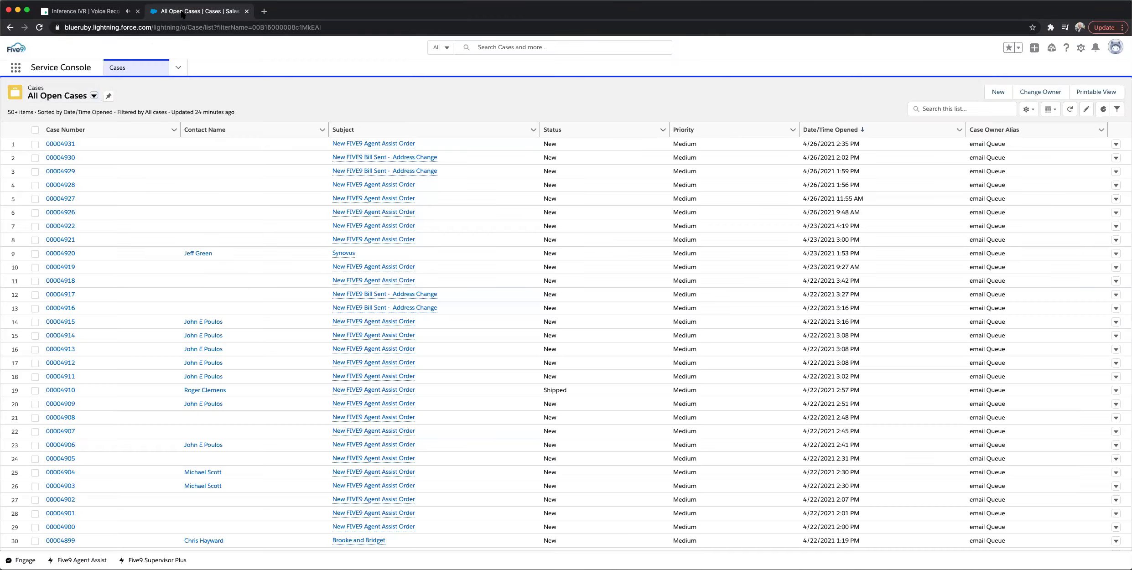
left_click(40, 27)
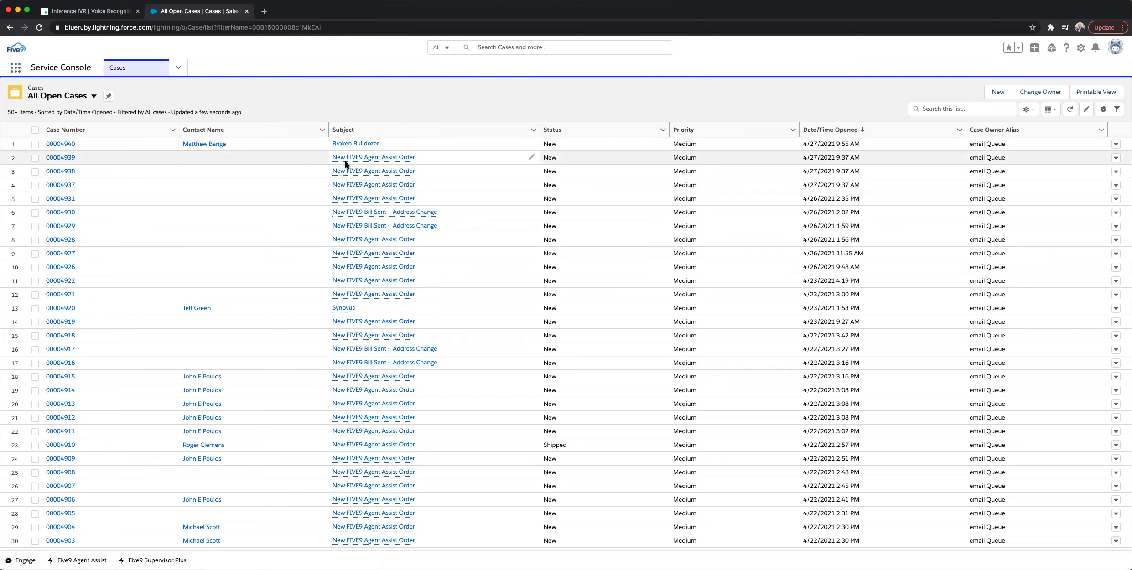
mouse_move(345, 158)
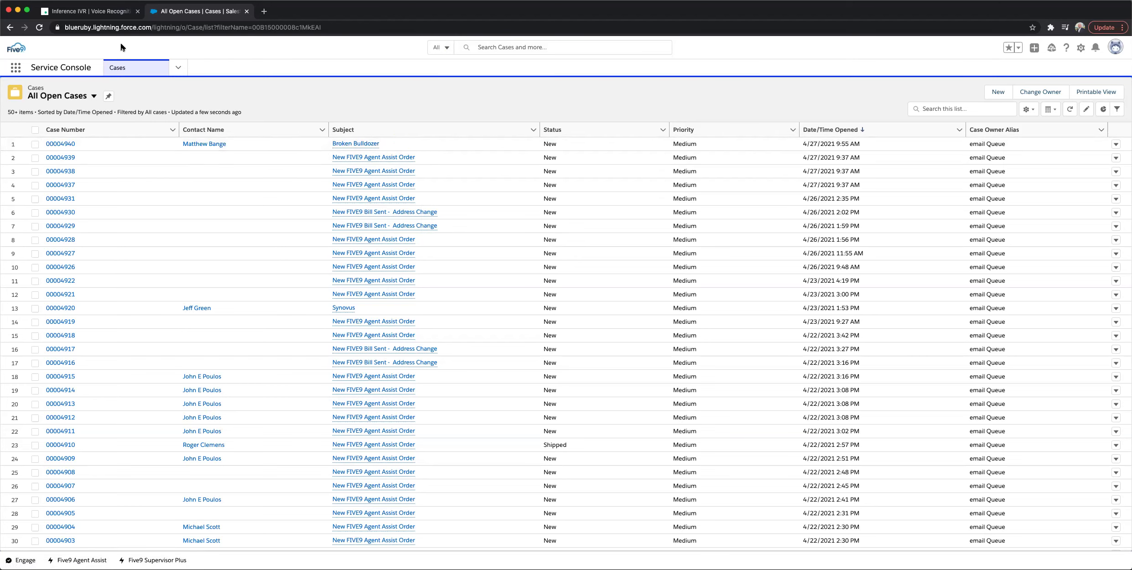
Step: Switch back to Five9 Studio and review the SalesforceCase_creation flow's branches below check_result
left_click(104, 13)
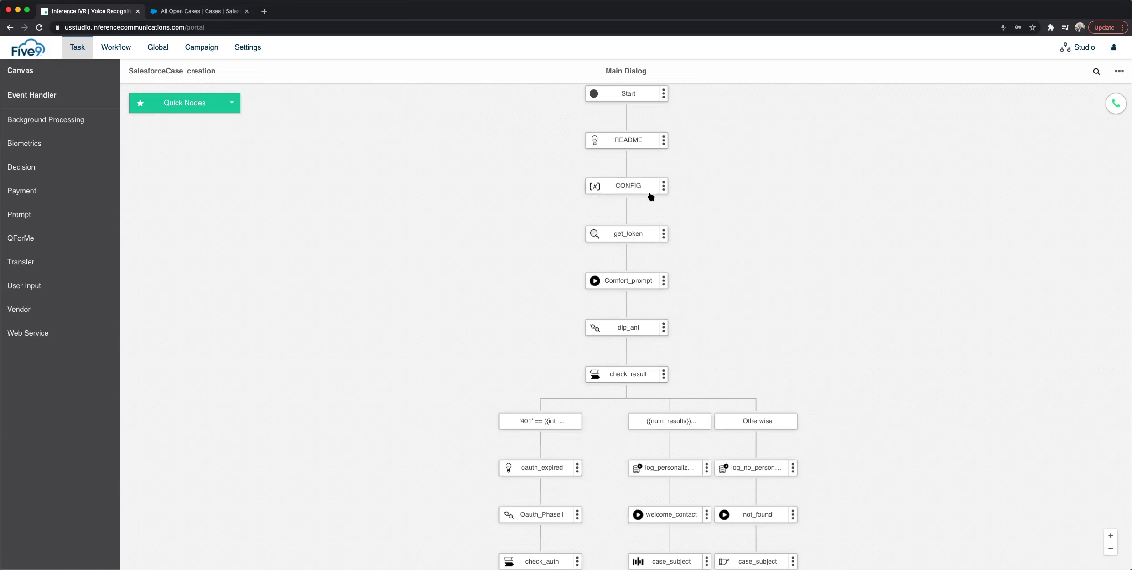
left_click_drag(726, 285, 721, 126)
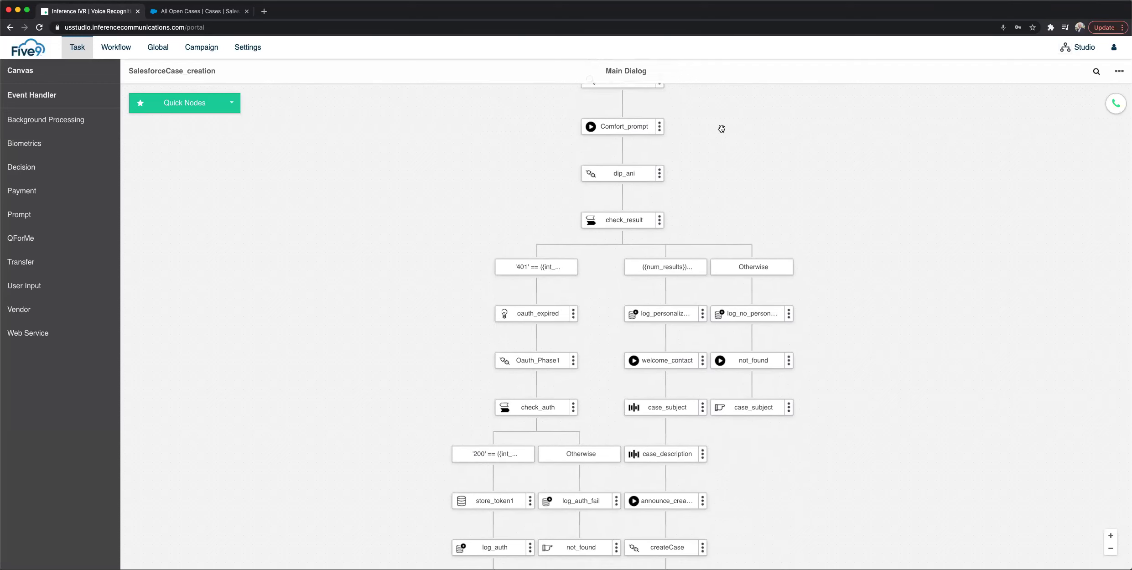
left_click_drag(725, 198, 734, 316)
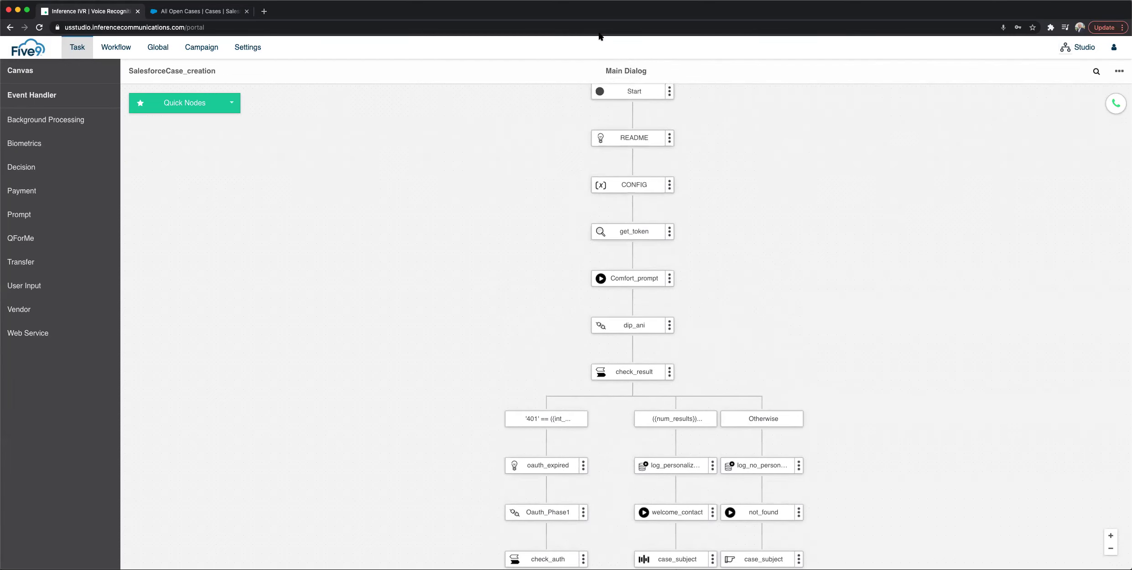